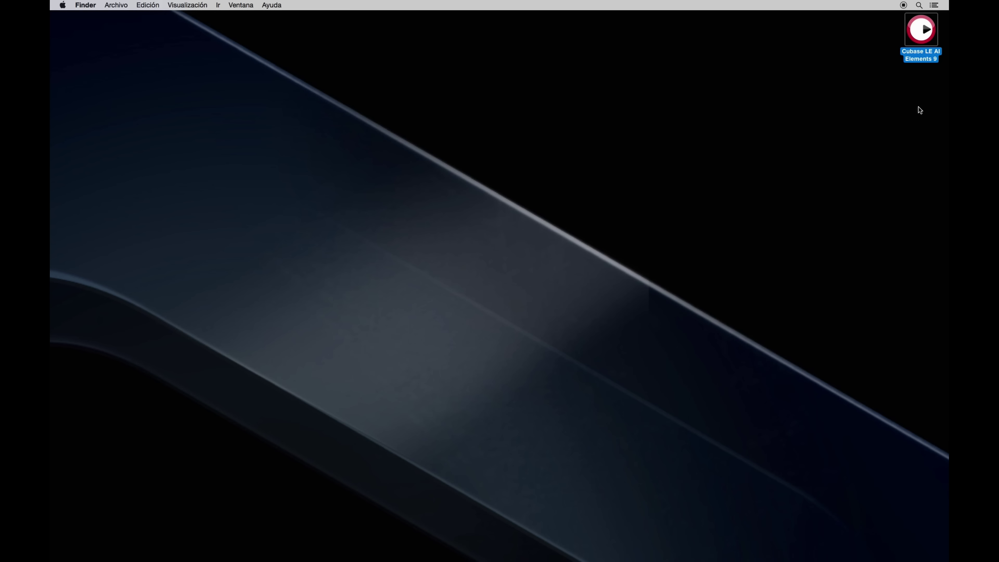
Launch Cubase LE AI Elements 9 Start Installation, then download and install the 9.0.10 update.
{"action": "double_click", "coordinate": [923, 33]}
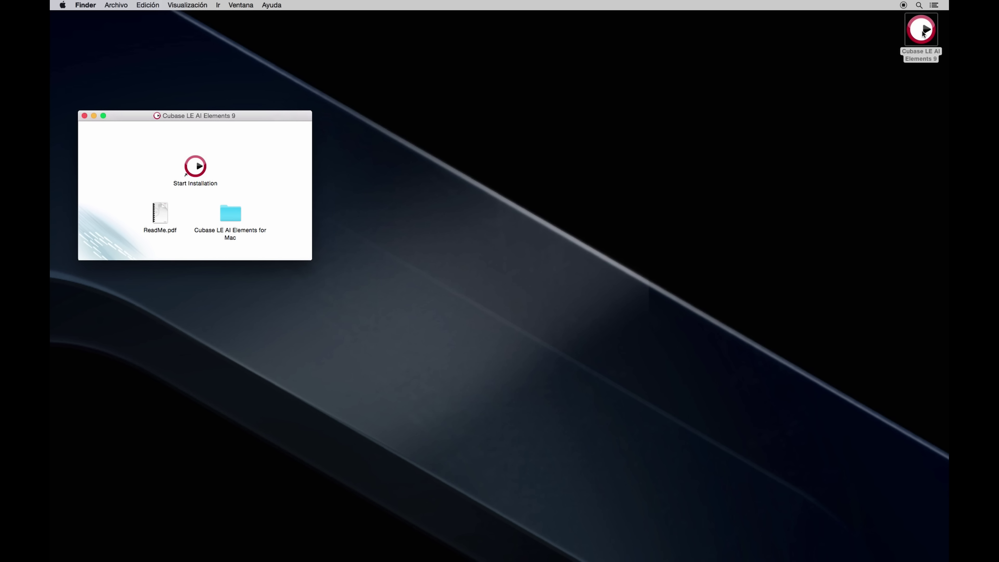
{"action": "left_click", "coordinate": [189, 169]}
{"action": "double_click", "coordinate": [189, 169]}
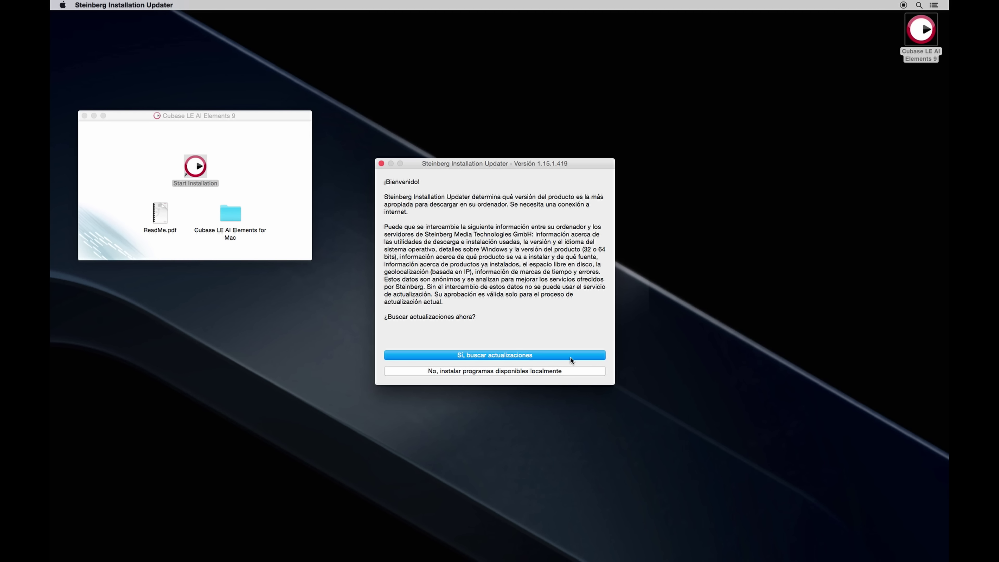
{"action": "left_click", "coordinate": [571, 355]}
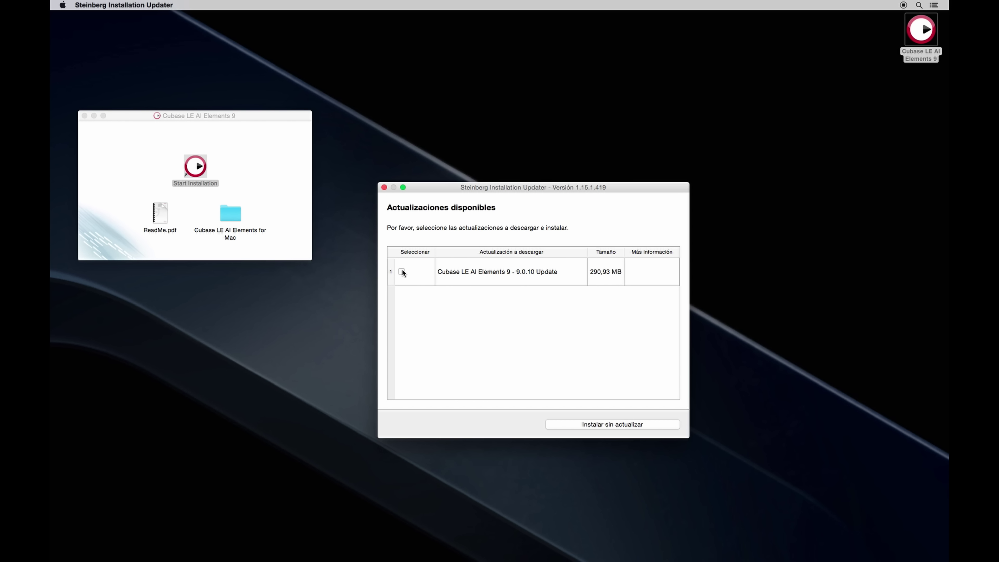
{"action": "left_click", "coordinate": [402, 272]}
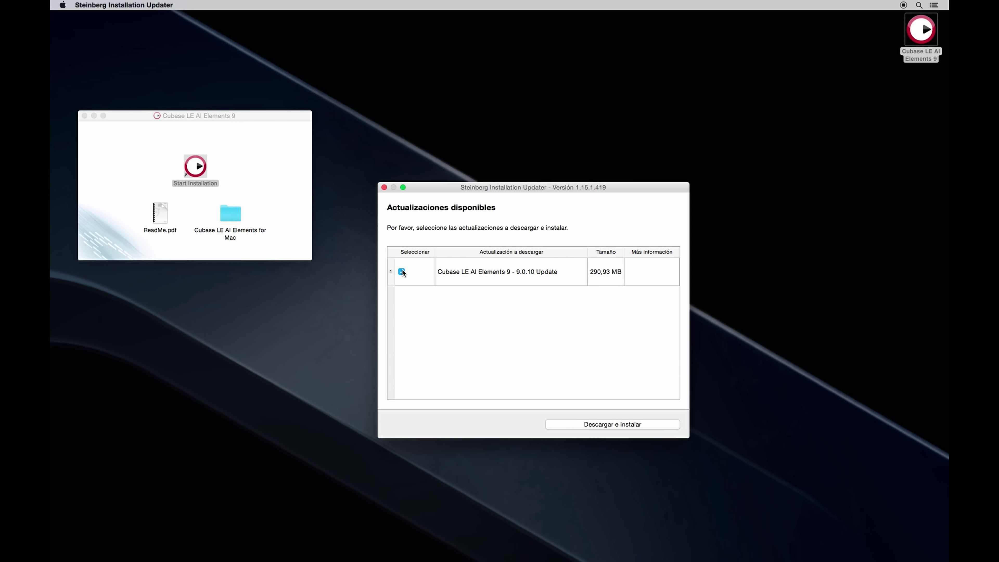
{"action": "left_click", "coordinate": [652, 426]}
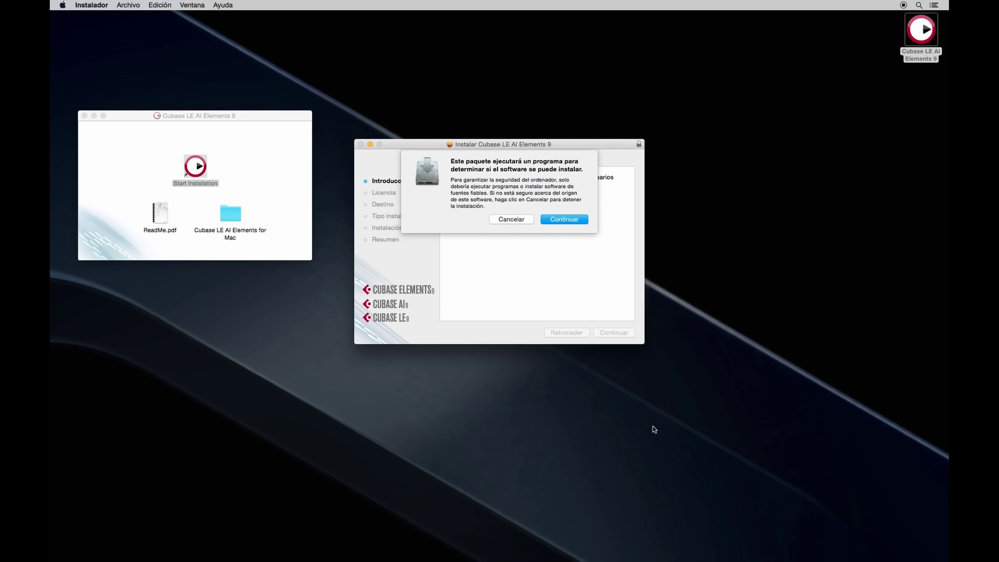
Approve the installer's security alert so the Cubase setup runs to 'Instalación completada'.
{"action": "left_click", "coordinate": [580, 219]}
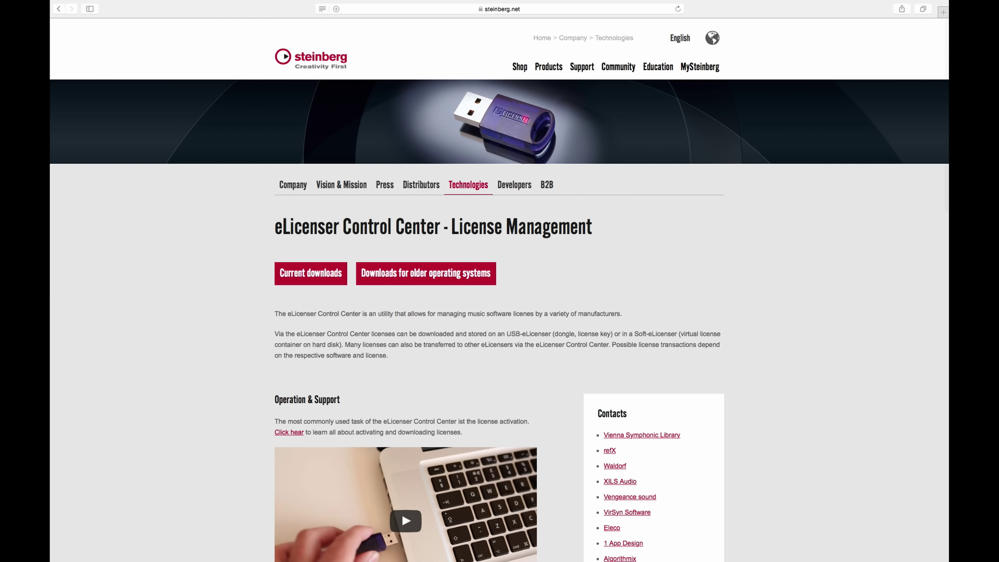
Download the Mac eLicenser Control Center 6.10.5.1206 and show eLicenserControl.dmg in Finder.
{"action": "left_click", "coordinate": [335, 271]}
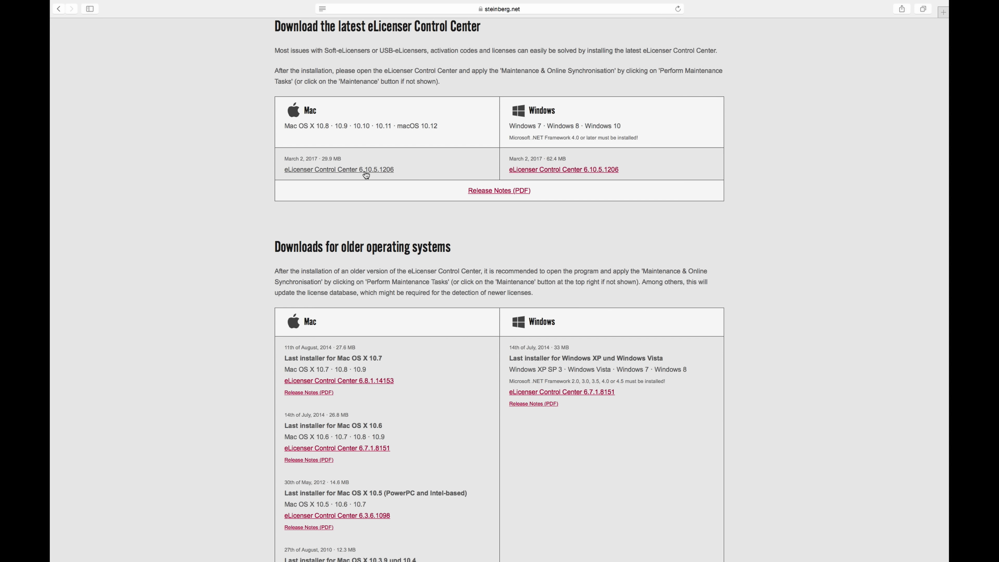
{"action": "left_click", "coordinate": [365, 169]}
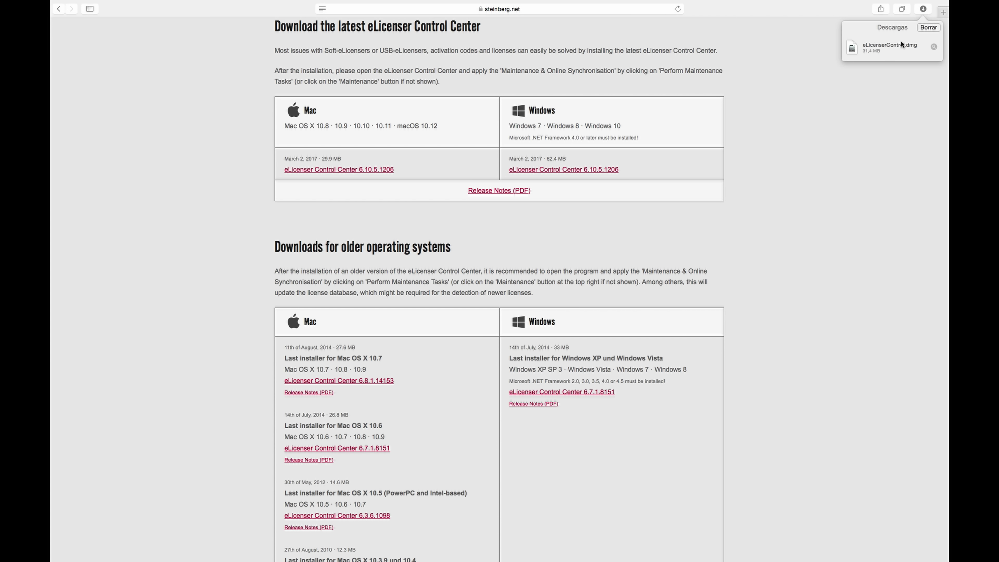
{"action": "right_click", "coordinate": [902, 44]}
{"action": "left_click", "coordinate": [891, 56]}
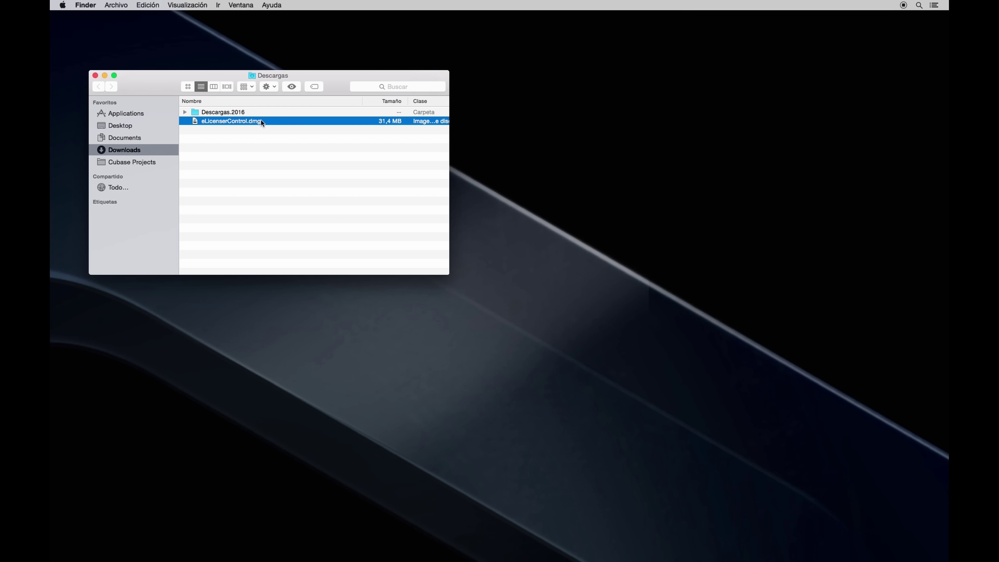
Mount eLicenserControl.dmg and run eLicenserControlSetup to install eLicenser Control Center.
{"action": "double_click", "coordinate": [252, 121]}
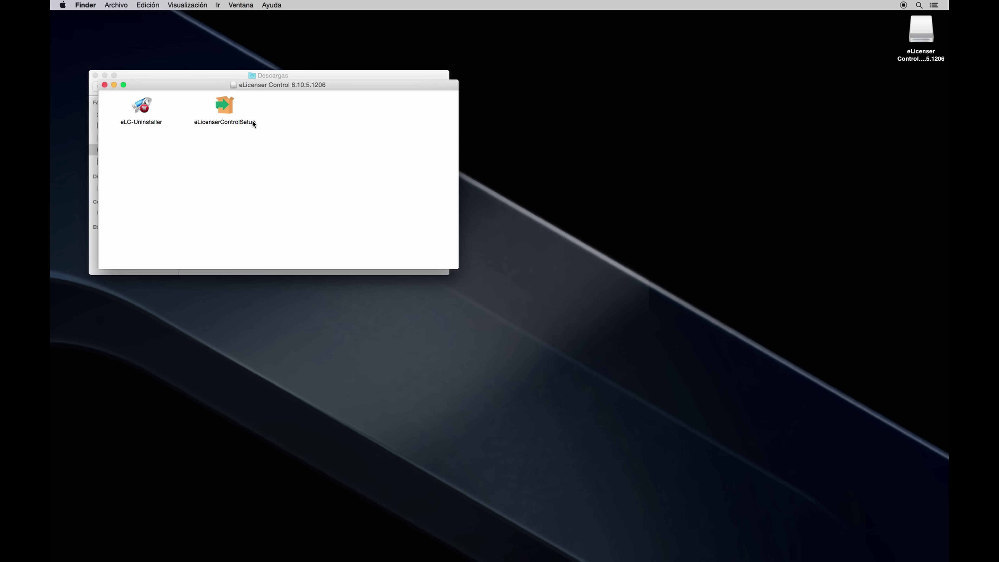
{"action": "double_click", "coordinate": [228, 109]}
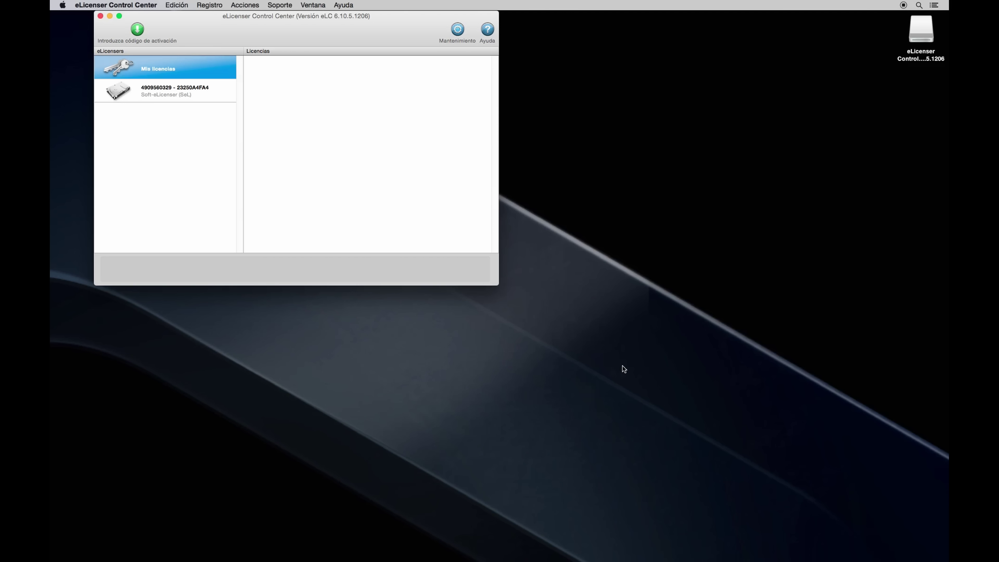
Copy the new Soft-eLicenser's serial number via Registro > Copiar número de serie.
{"action": "left_click", "coordinate": [205, 85]}
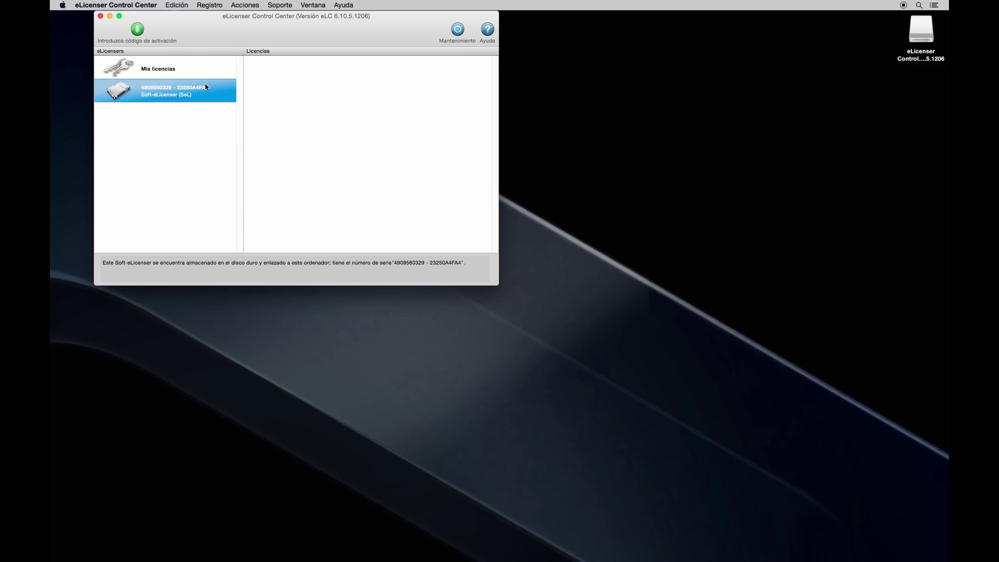
{"action": "left_click", "coordinate": [211, 3]}
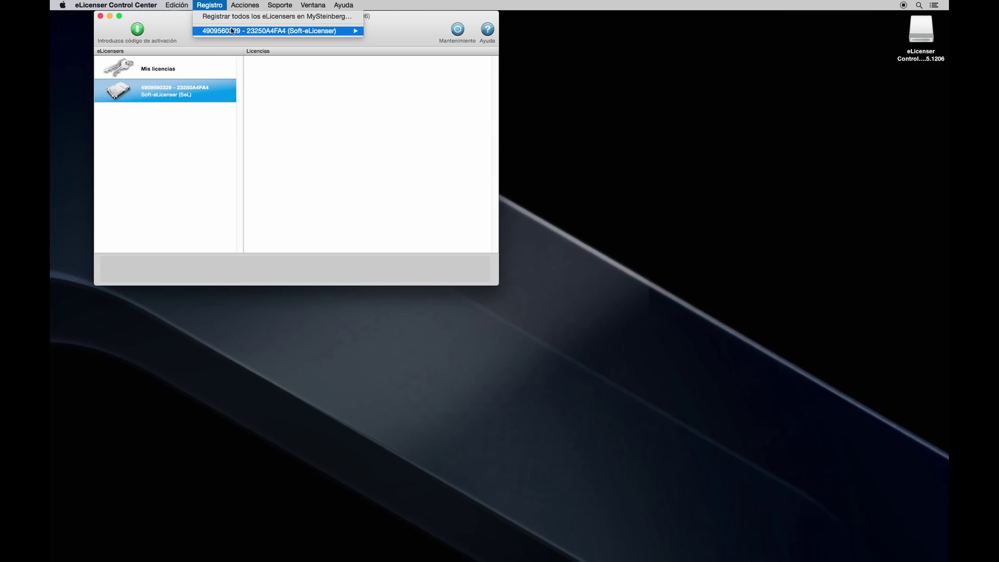
{"action": "mouse_move", "coordinate": [270, 31]}
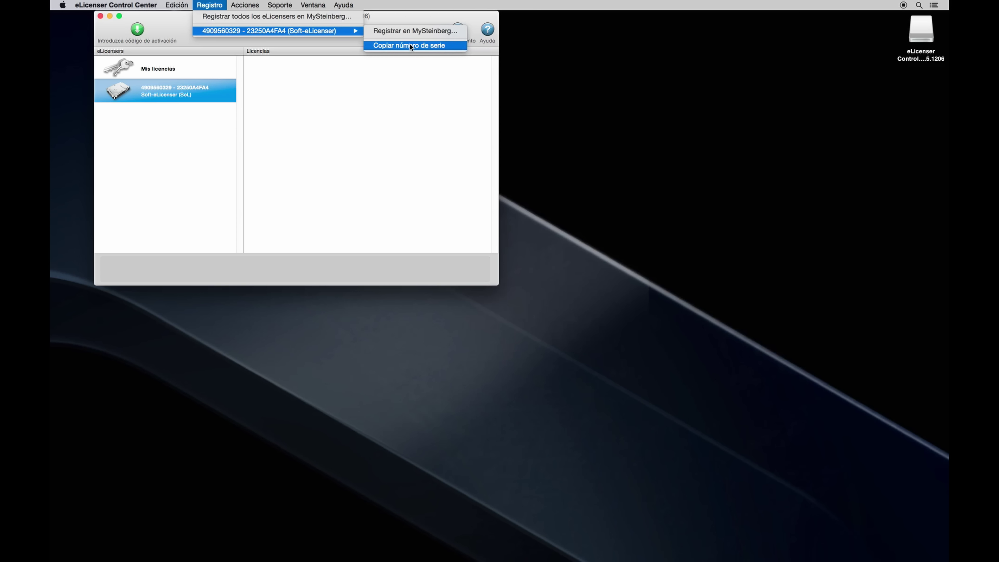
{"action": "left_click", "coordinate": [409, 44]}
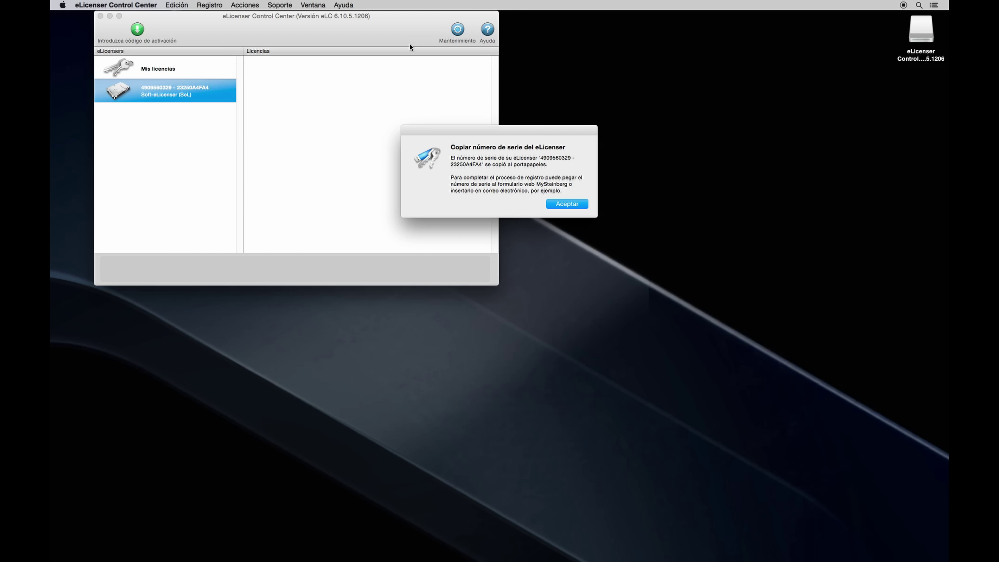
{"action": "left_click", "coordinate": [570, 204]}
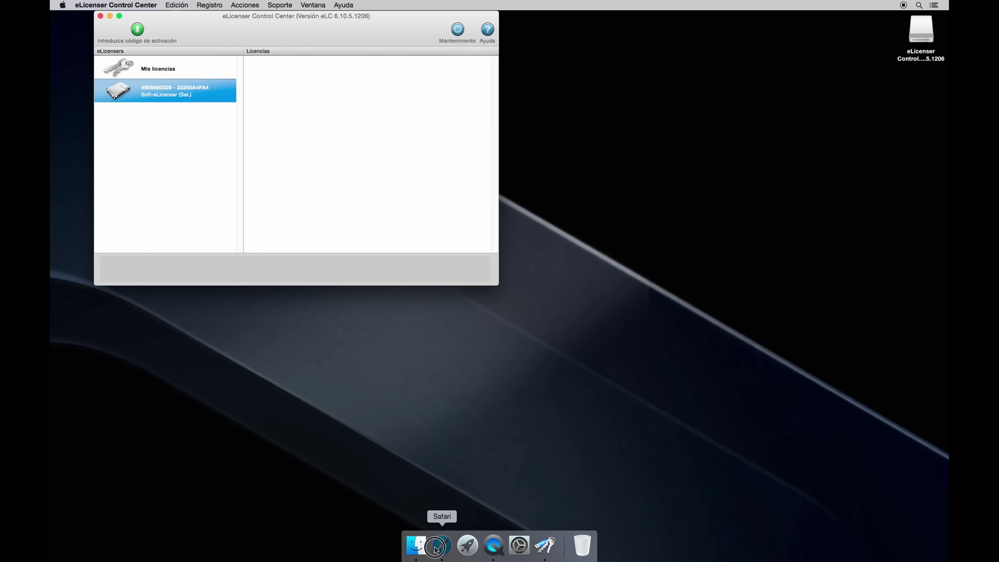
{"action": "left_click", "coordinate": [440, 546]}
Open MySteinberg in Safari and log in with the account e-mail and password.
{"action": "type", "text": "m"}
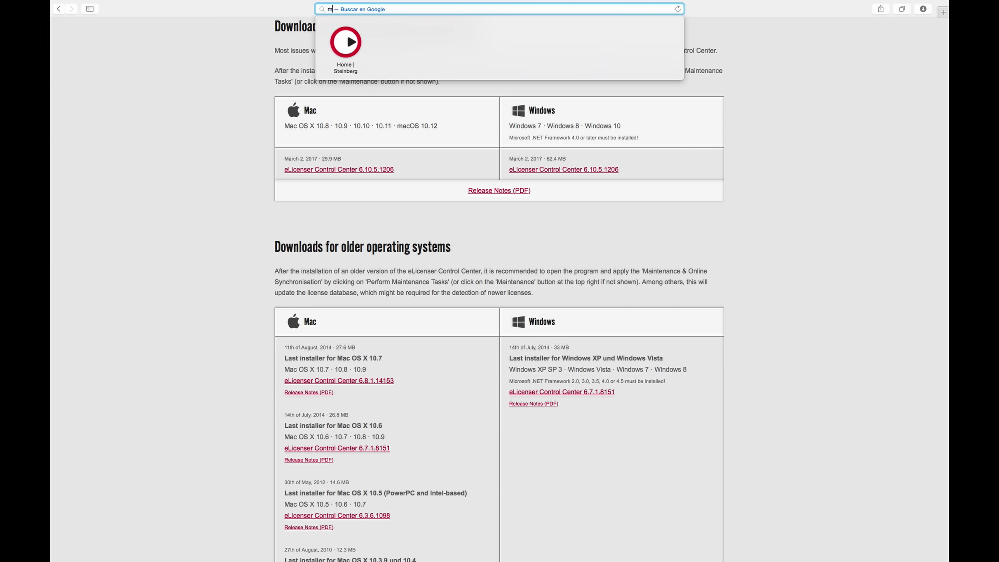
{"action": "type", "text": "ysteinberg"}
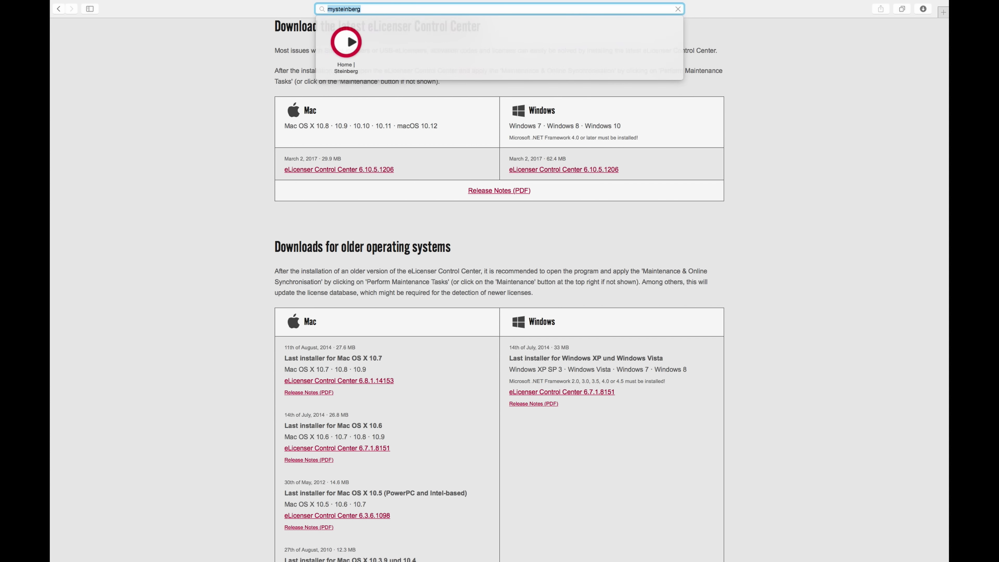
{"action": "key", "text": "Return"}
{"action": "left_click", "coordinate": [407, 185]}
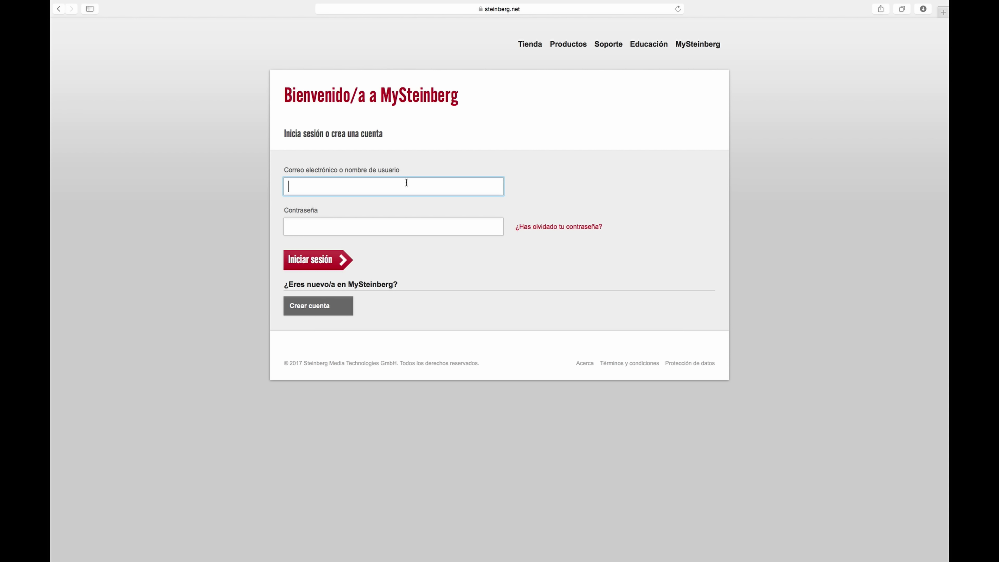
{"action": "key", "text": "Tab"}
{"action": "type", "text": "********"}
{"action": "key", "text": "Return"}
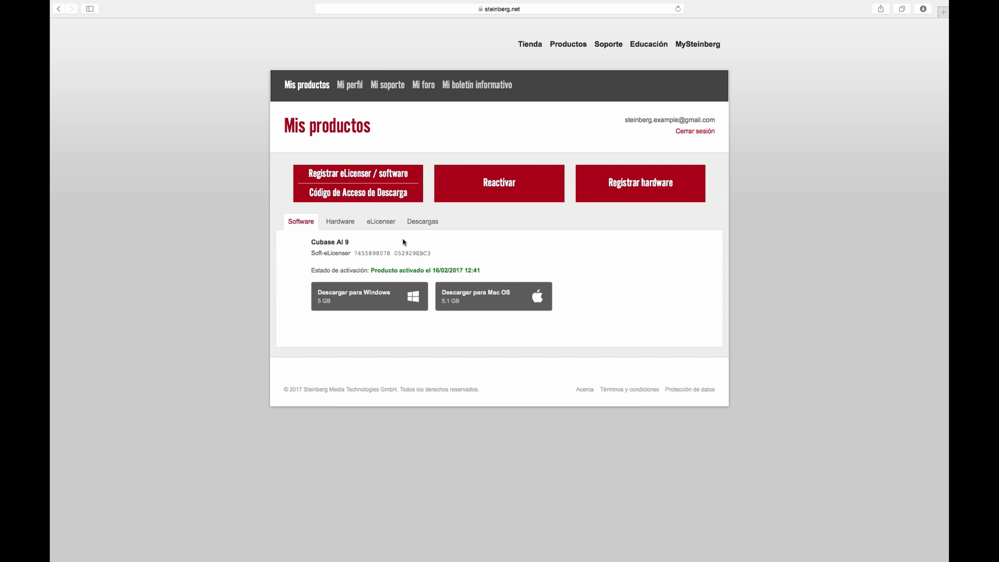
Reactivate Cubase AI 9 from the old Soft-eLicenser onto the new Soft-eLicenser's serial number.
{"action": "left_click", "coordinate": [388, 228]}
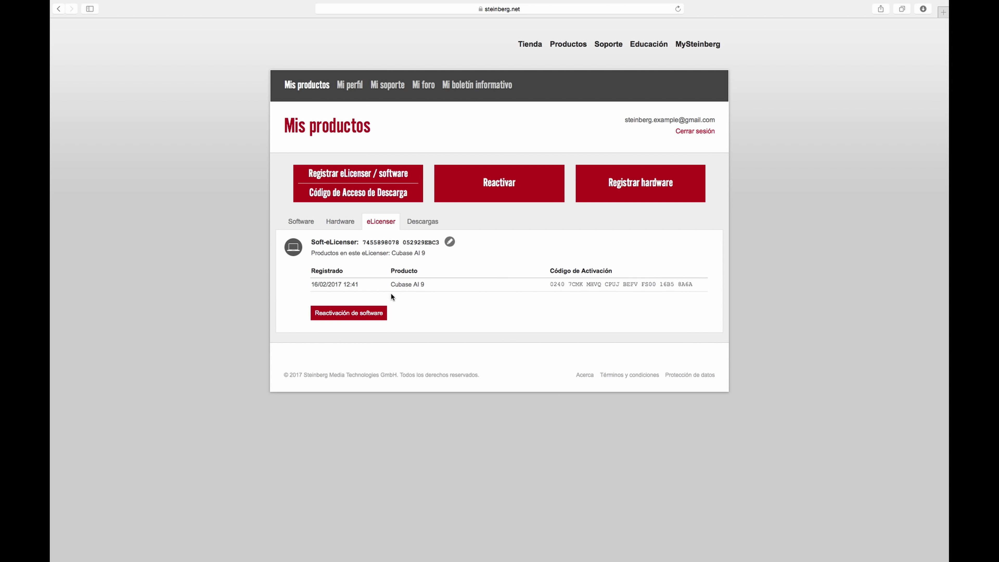
{"action": "left_click", "coordinate": [530, 190]}
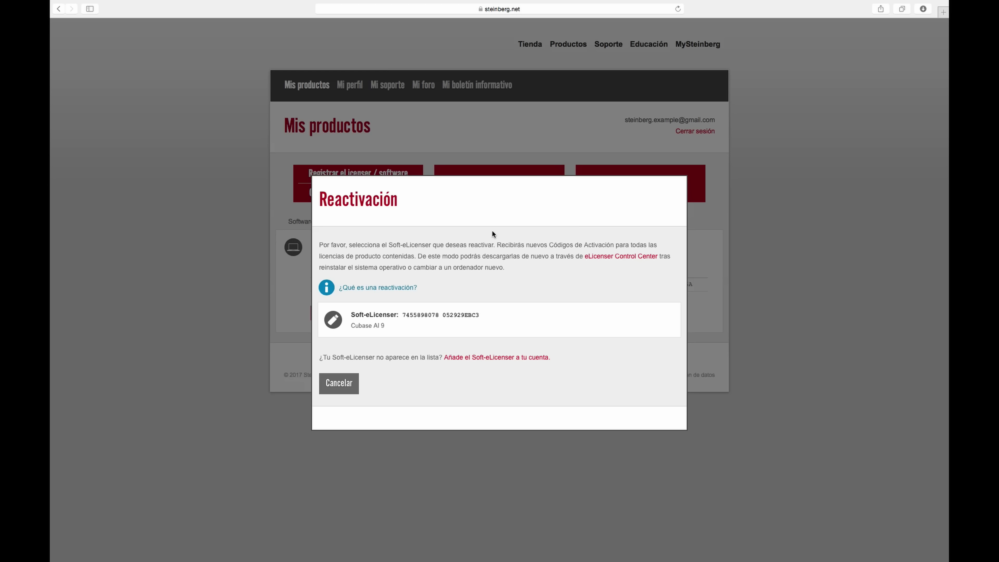
{"action": "left_click", "coordinate": [444, 321]}
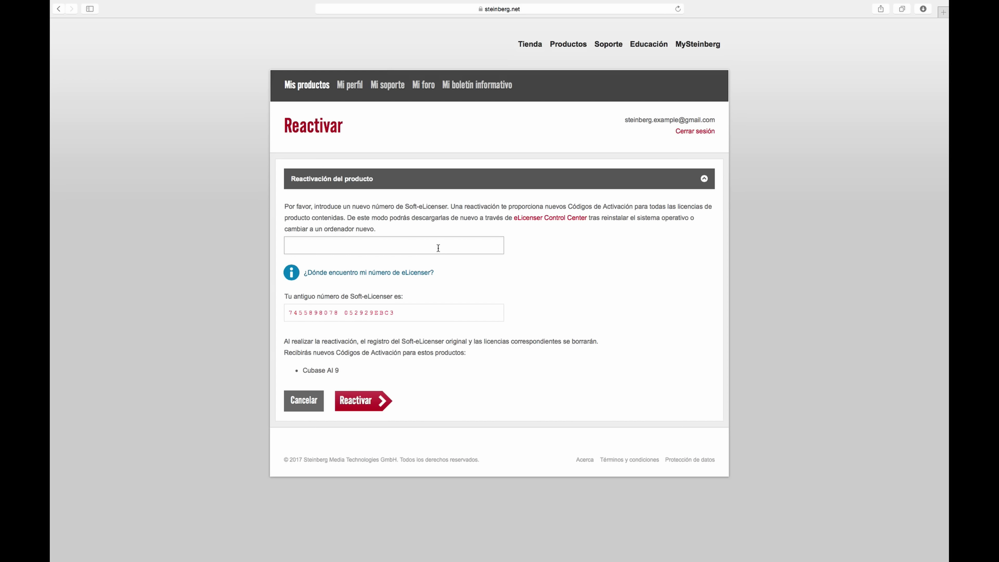
{"action": "left_click", "coordinate": [438, 248]}
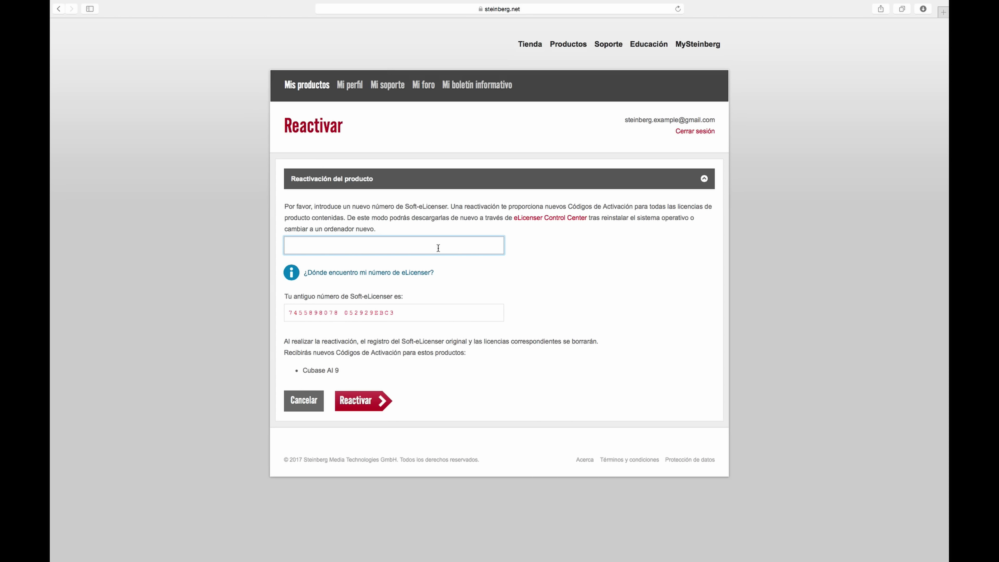
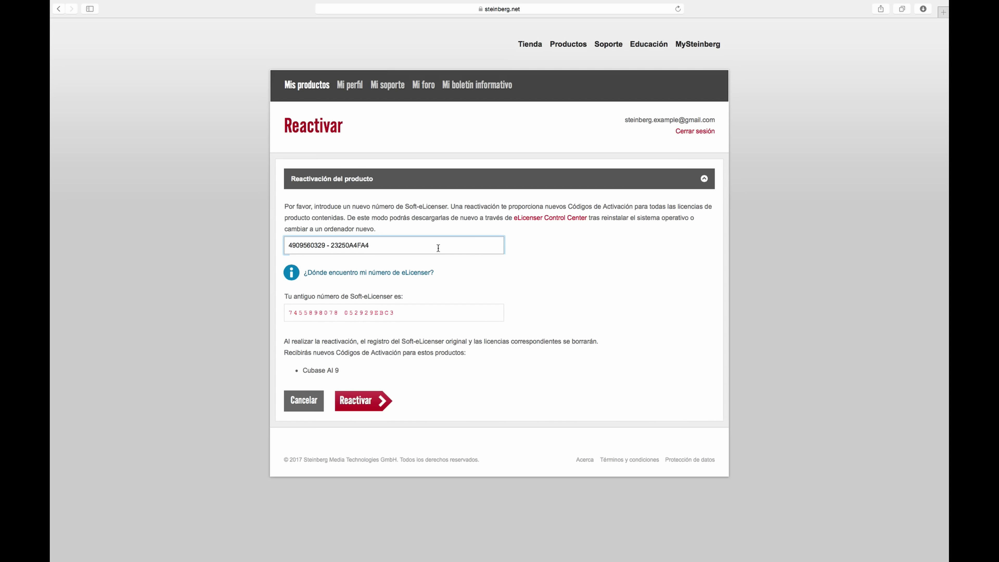
{"action": "left_click", "coordinate": [366, 401]}
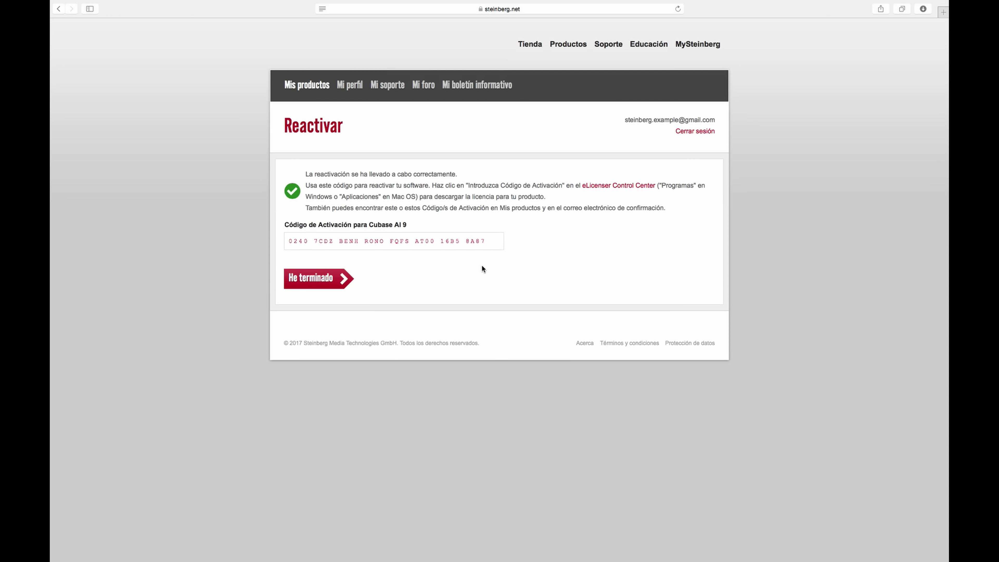
Copy the newly issued activation code and return to eLicenser Control Center.
{"action": "left_click", "coordinate": [483, 243]}
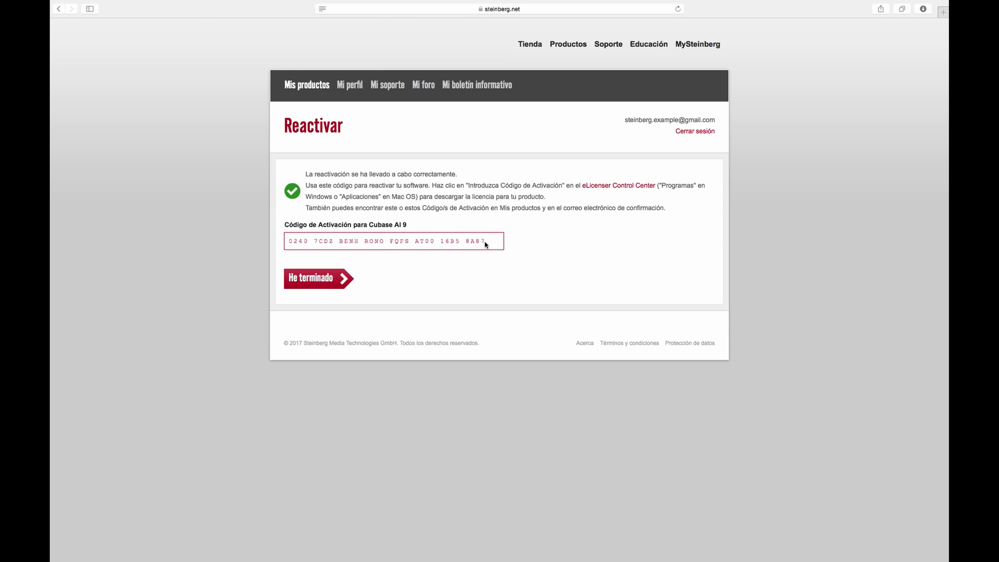
{"action": "key", "text": "super+a"}
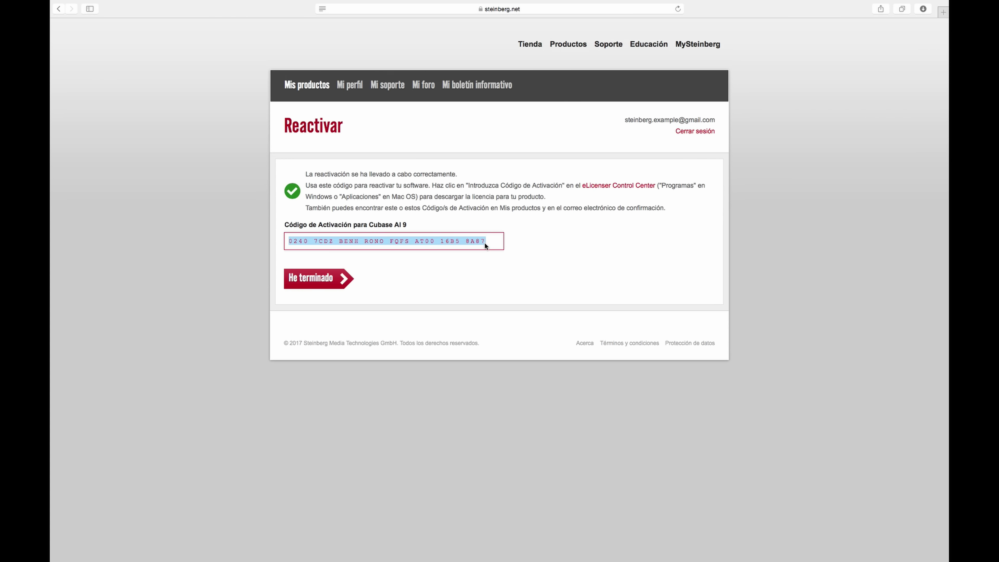
{"action": "mouse_move", "coordinate": [526, 561]}
{"action": "left_click", "coordinate": [541, 551]}
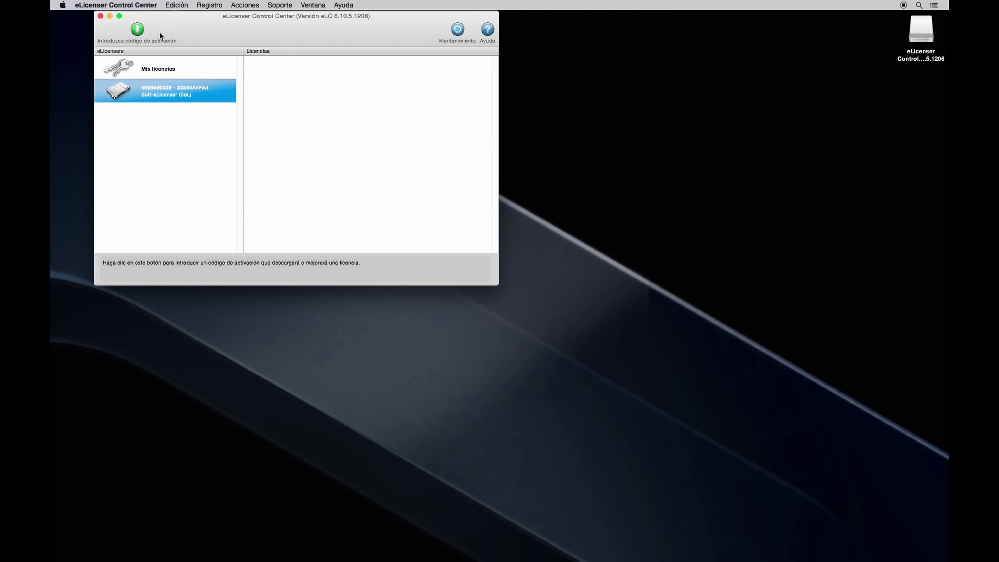
Enter the pasted Cubase AI 9 activation code and download the licence to the Soft-eLicenser.
{"action": "left_click", "coordinate": [141, 30]}
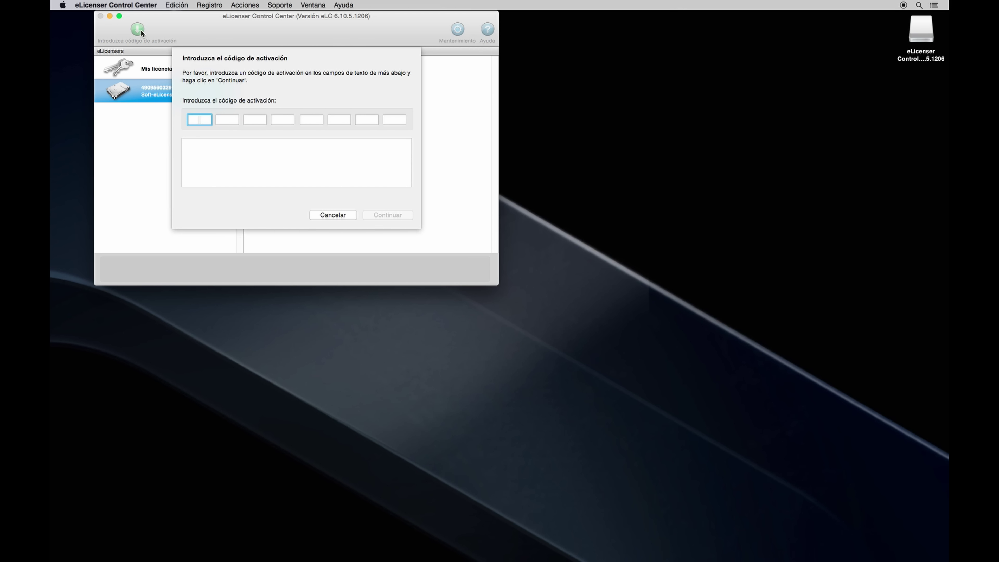
{"action": "key", "text": "super+v"}
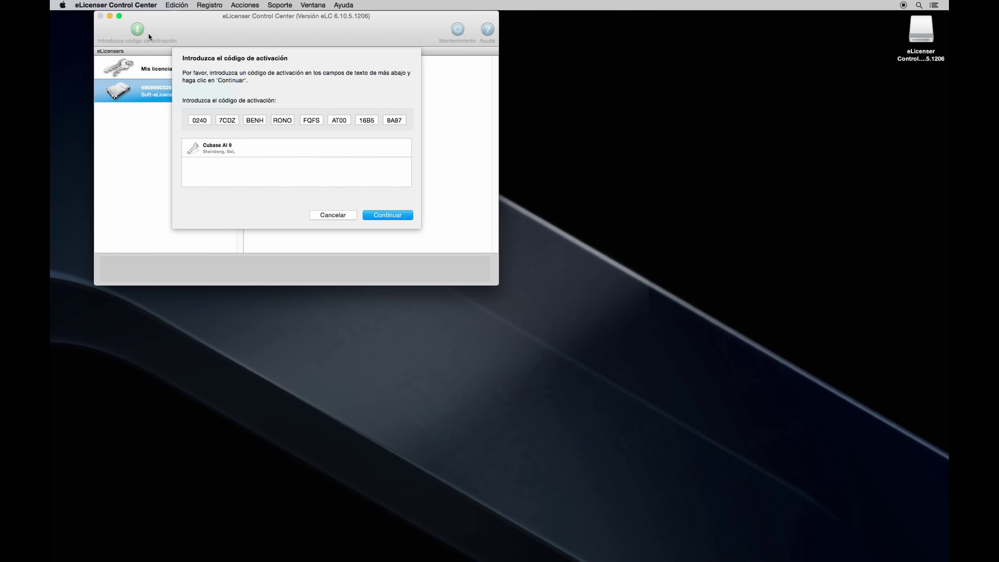
{"action": "left_click", "coordinate": [402, 213]}
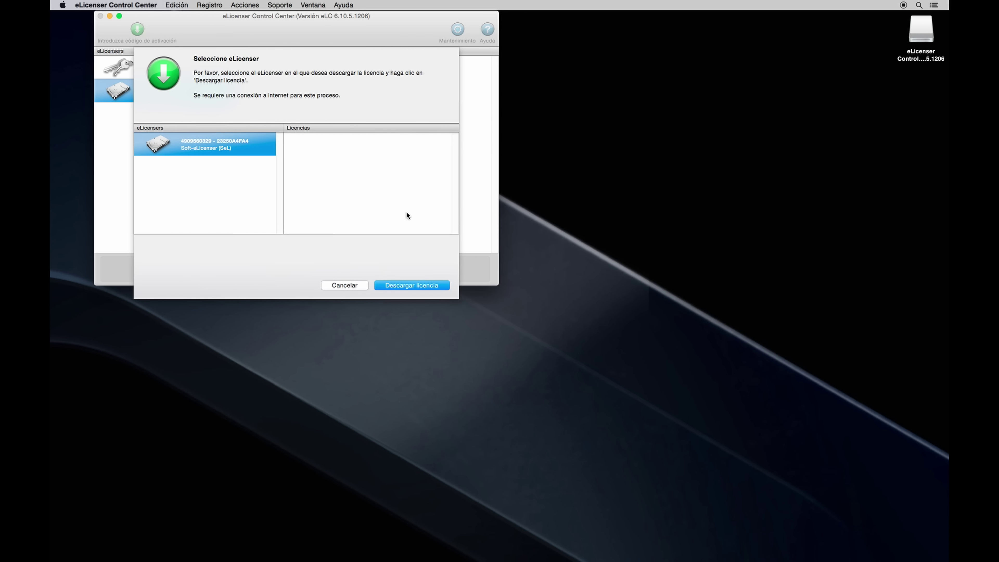
{"action": "left_click", "coordinate": [443, 286]}
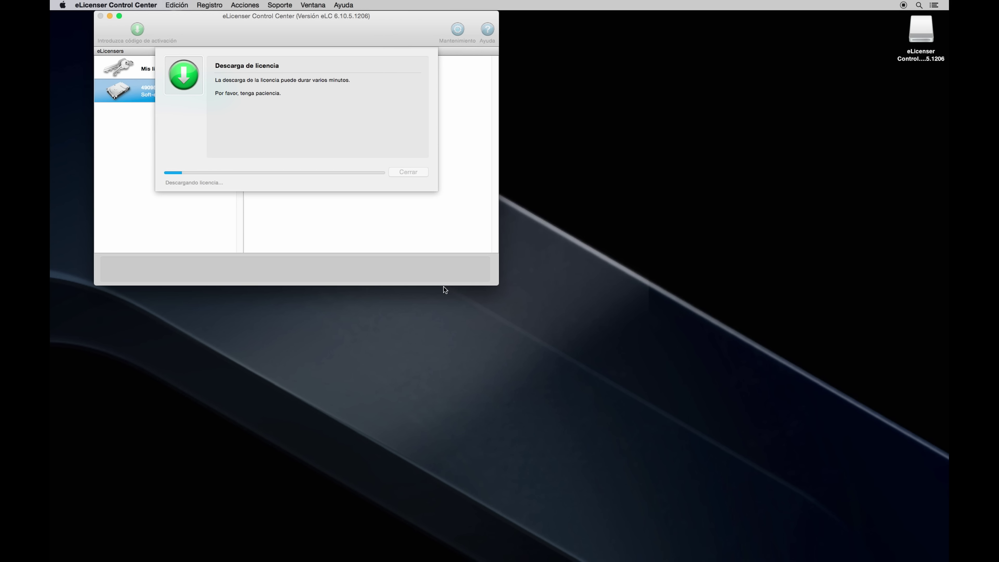